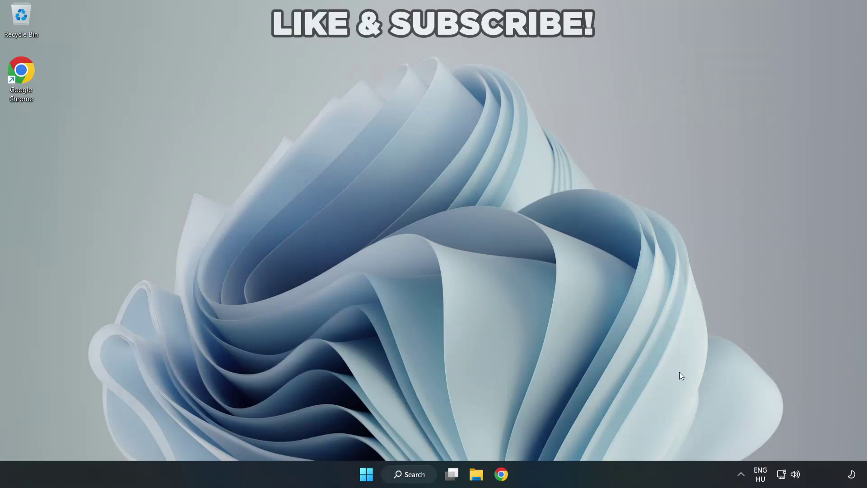
Step: Change the Quick Settings audio output from CABLE Input to Speakers (High Definition Audio Device)
{"action": "left_click", "coordinate": [797, 476]}
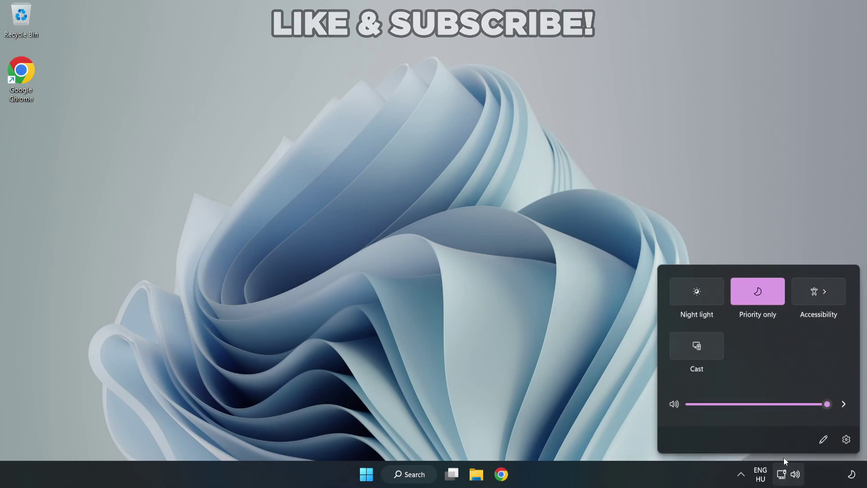
{"action": "left_click", "coordinate": [844, 405]}
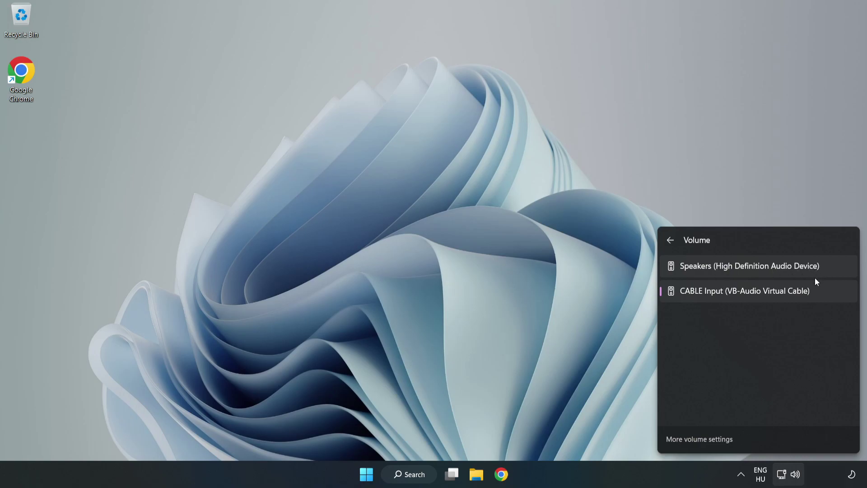
{"action": "left_click", "coordinate": [837, 270]}
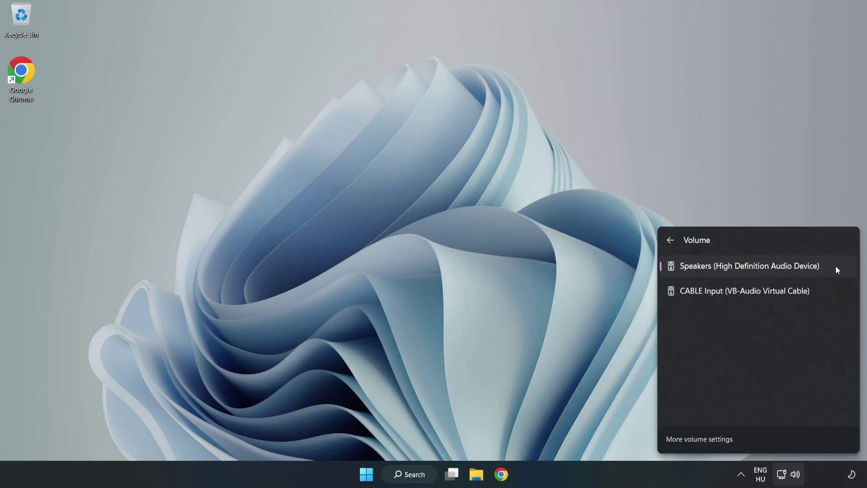
{"action": "left_click", "coordinate": [421, 234]}
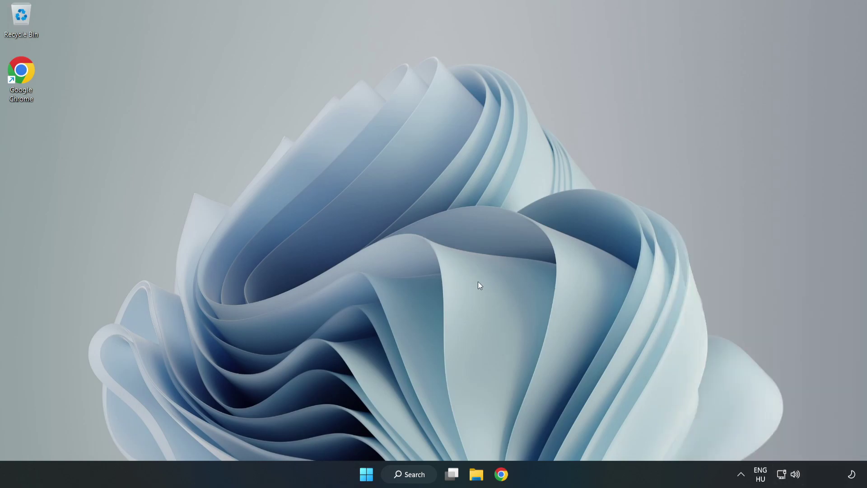
Step: Reset sound devices and app volumes in the Volume mixer to recommended defaults, then close Settings
{"action": "right_click", "coordinate": [798, 477]}
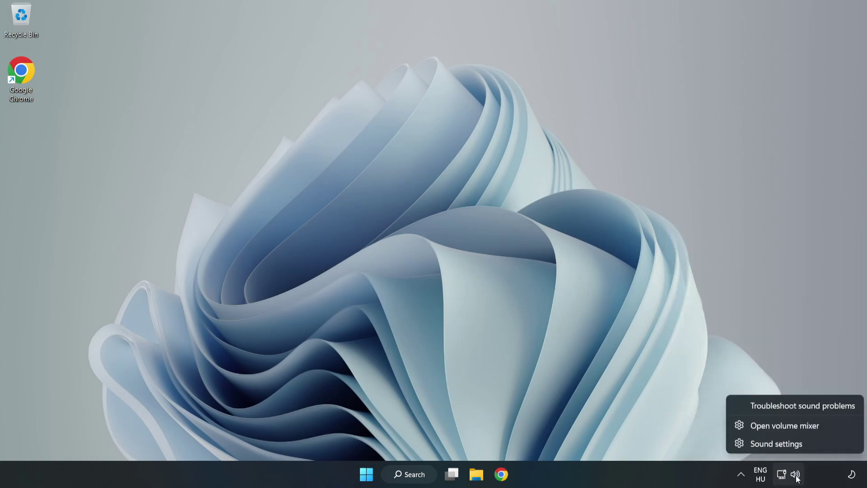
{"action": "left_click", "coordinate": [834, 432]}
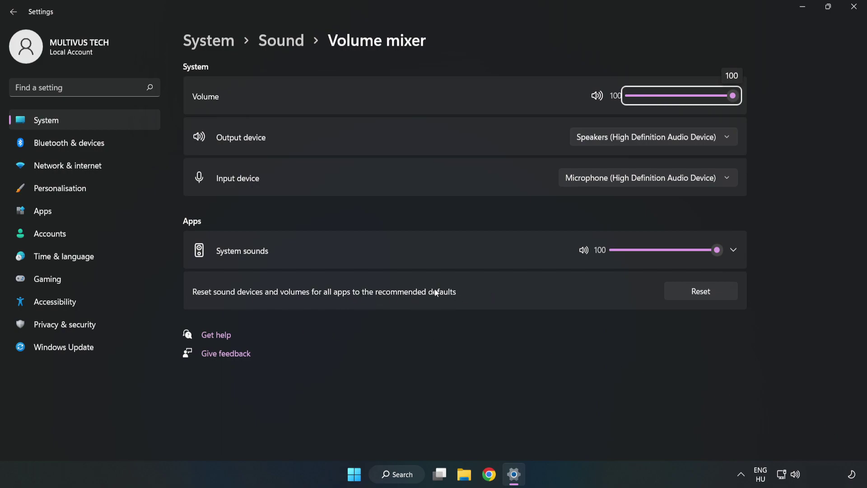
{"action": "left_click", "coordinate": [712, 297]}
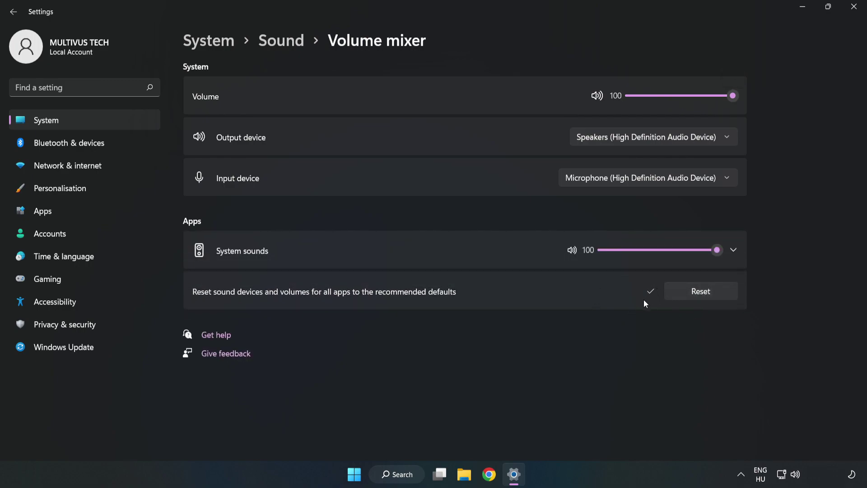
{"action": "left_click", "coordinate": [854, 14]}
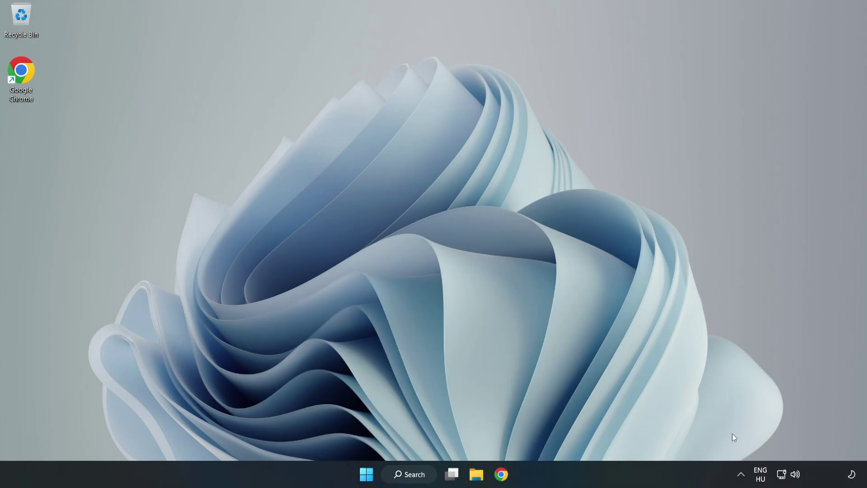
Step: Open System > Sound and confirm Speakers output is at volume 100, scrolling to Advanced
{"action": "right_click", "coordinate": [796, 476]}
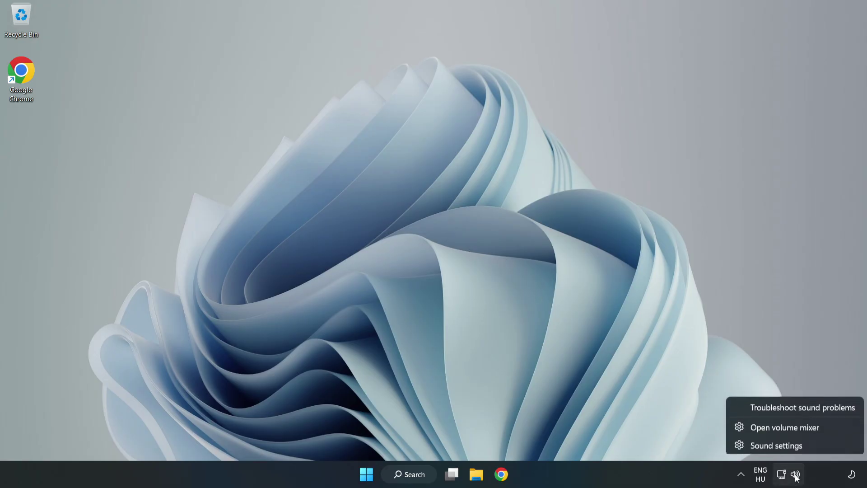
{"action": "left_click", "coordinate": [808, 446]}
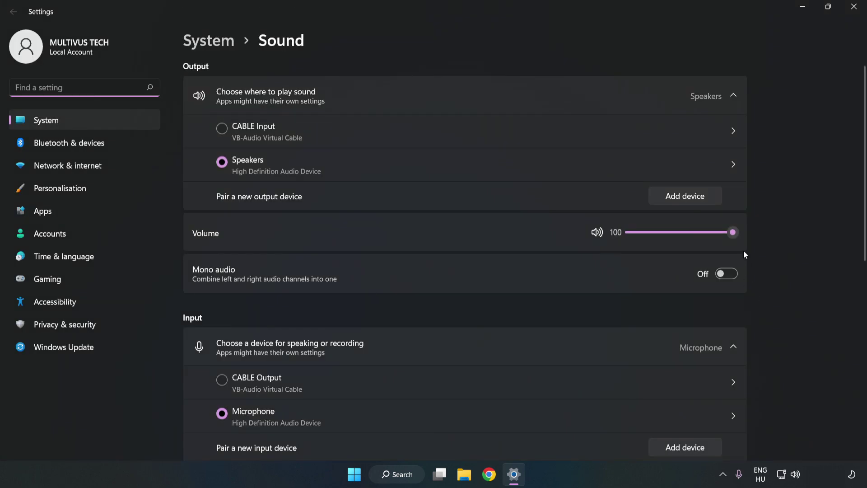
{"action": "left_click", "coordinate": [734, 233]}
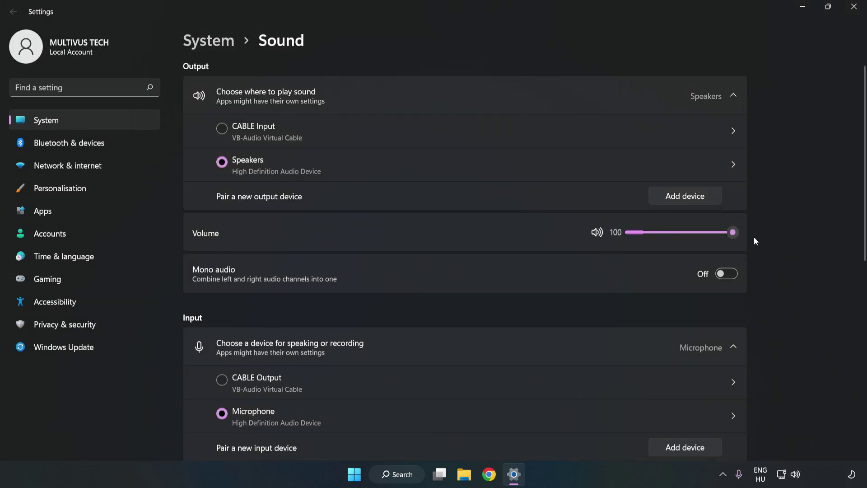
{"action": "scroll", "coordinate": [844, 218], "scroll_direction": "down", "scroll_amount": 5}
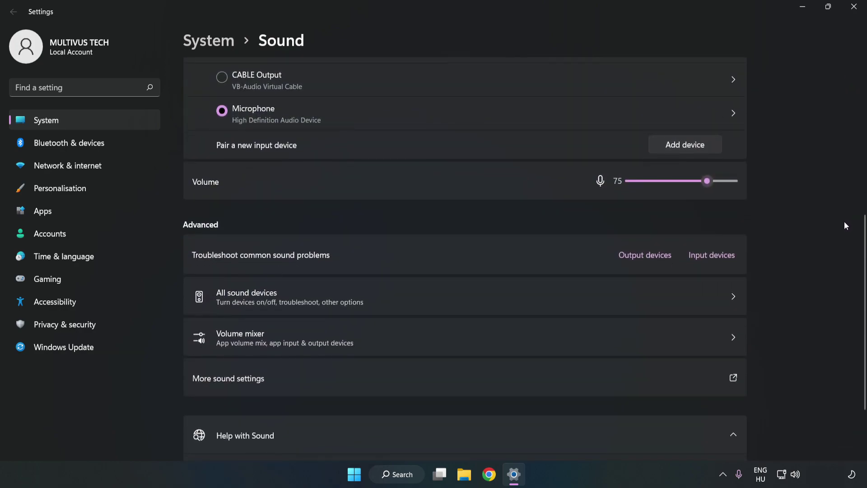
{"action": "scroll", "coordinate": [843, 224], "scroll_direction": "down", "scroll_amount": 2}
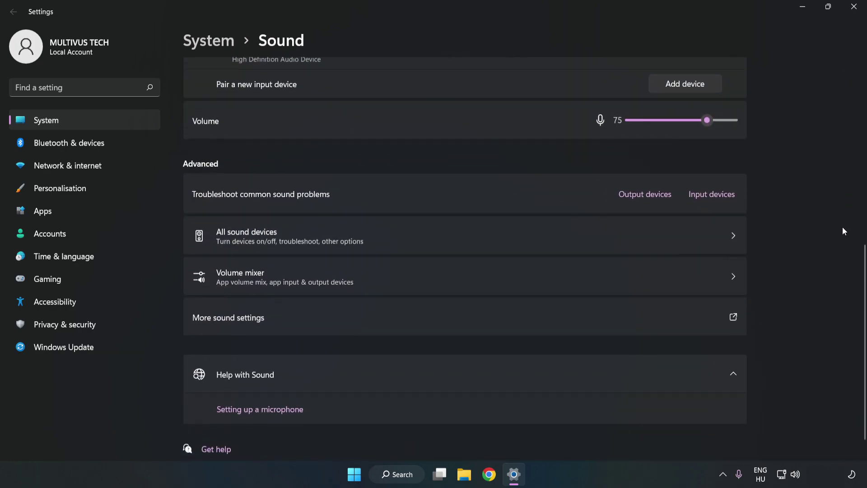
Step: In the classic Sound panel's Playback tab, disable CABLE Input and bring up the Speakers menu
{"action": "left_click", "coordinate": [377, 323]}
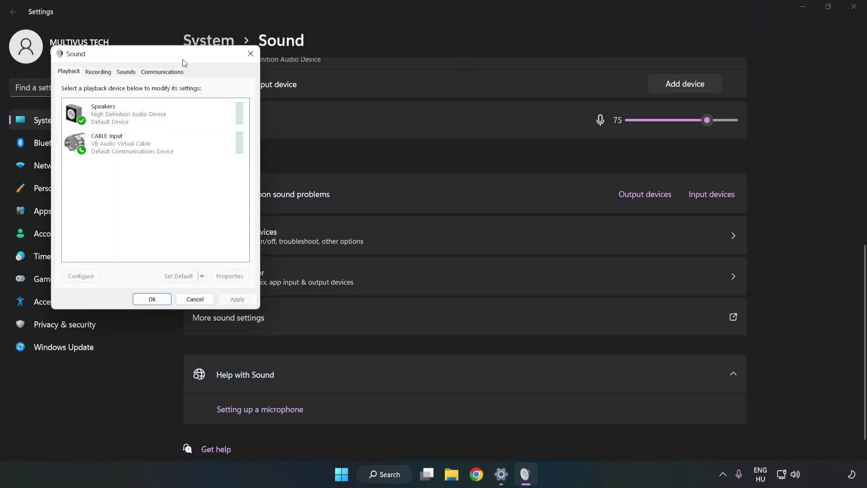
{"action": "left_click_drag", "start_coordinate": [182, 59], "coordinate": [448, 113]}
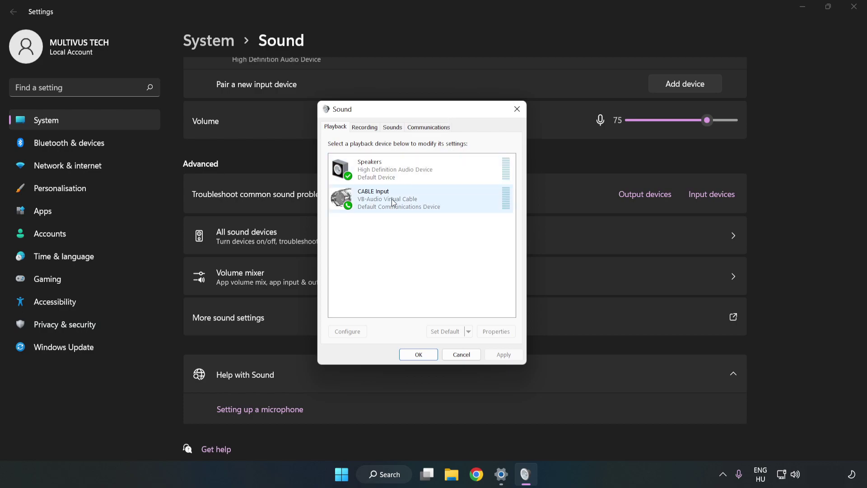
{"action": "left_click", "coordinate": [347, 198]}
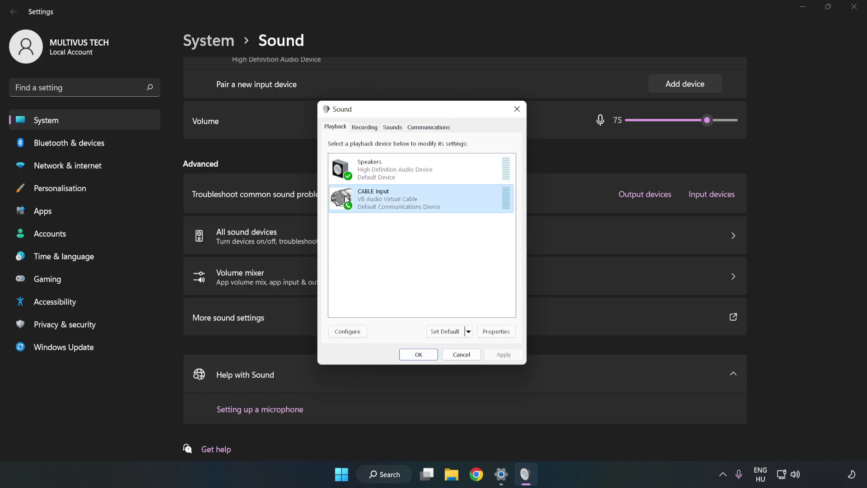
{"action": "right_click", "coordinate": [435, 199]}
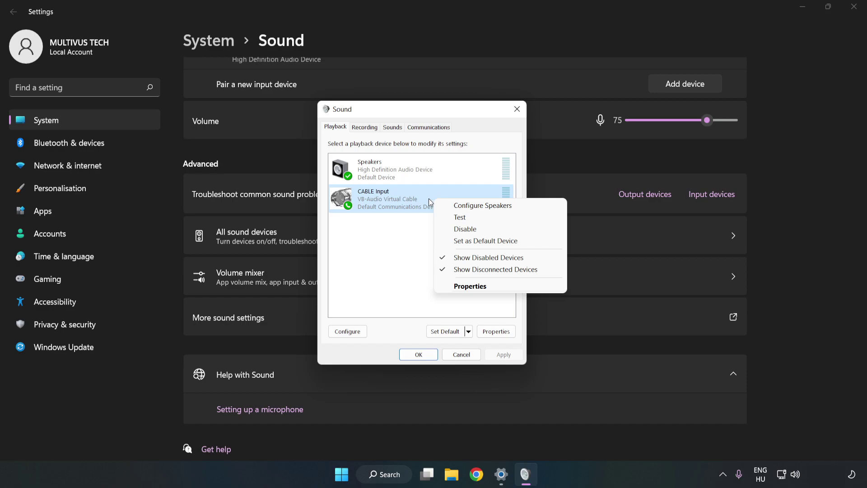
{"action": "left_click", "coordinate": [486, 229]}
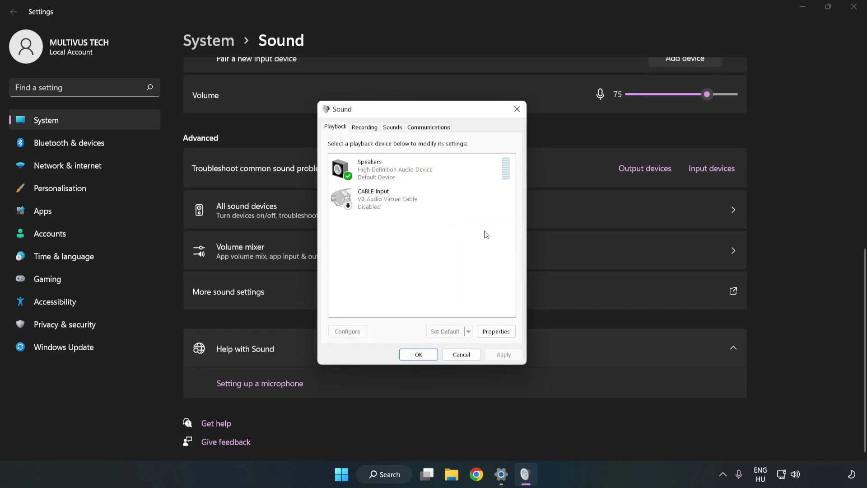
{"action": "left_click", "coordinate": [373, 182]}
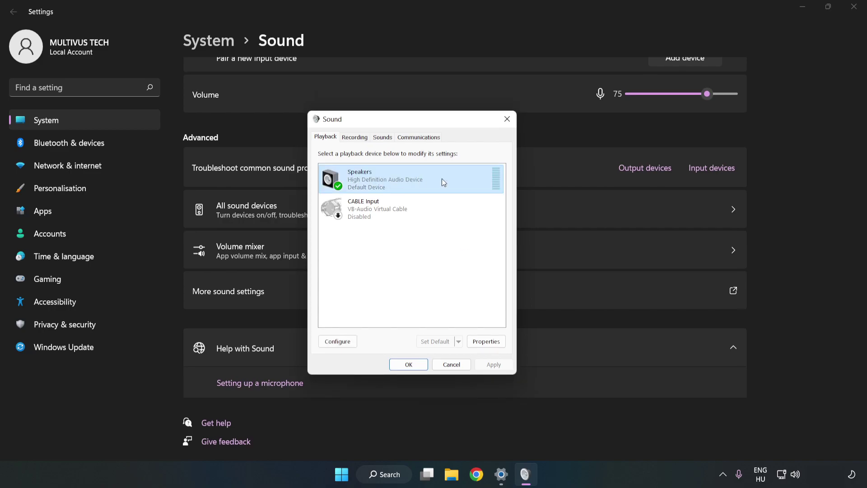
{"action": "right_click", "coordinate": [443, 179]}
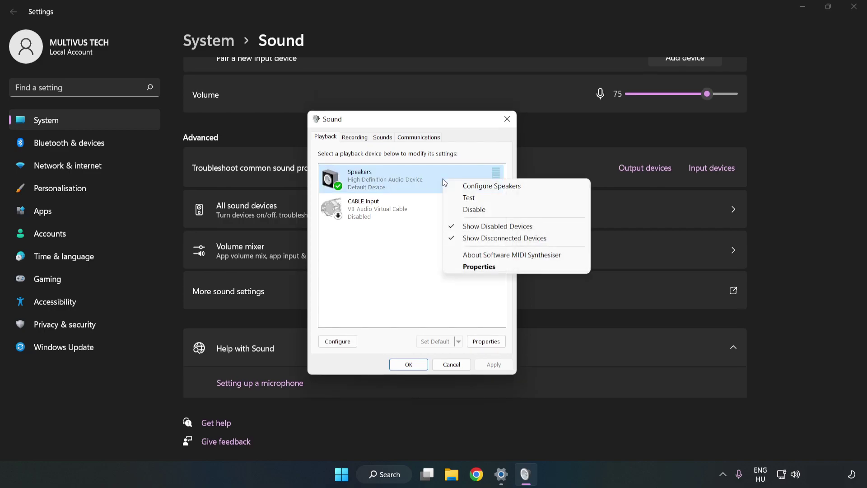
Step: Configure the Speakers as 7.1 Surround, keeping all optional and full-range speakers
{"action": "left_click", "coordinate": [493, 186]}
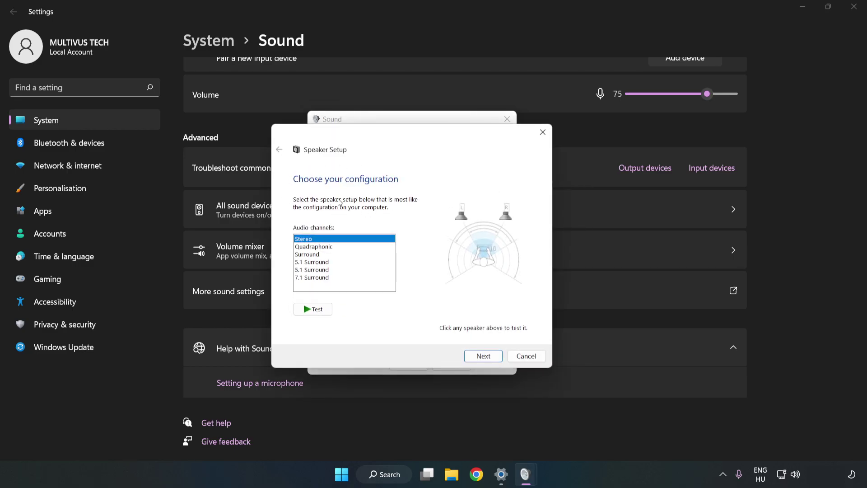
{"action": "left_click", "coordinate": [318, 247]}
{"action": "left_click", "coordinate": [320, 278]}
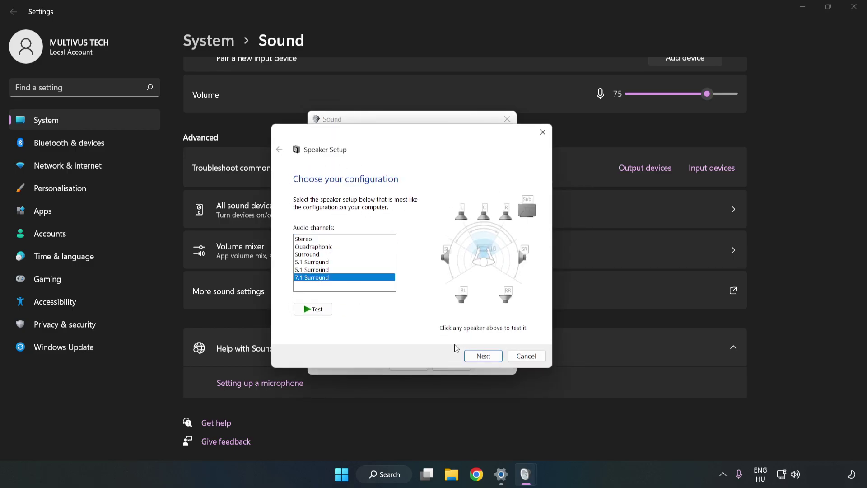
{"action": "left_click", "coordinate": [483, 356]}
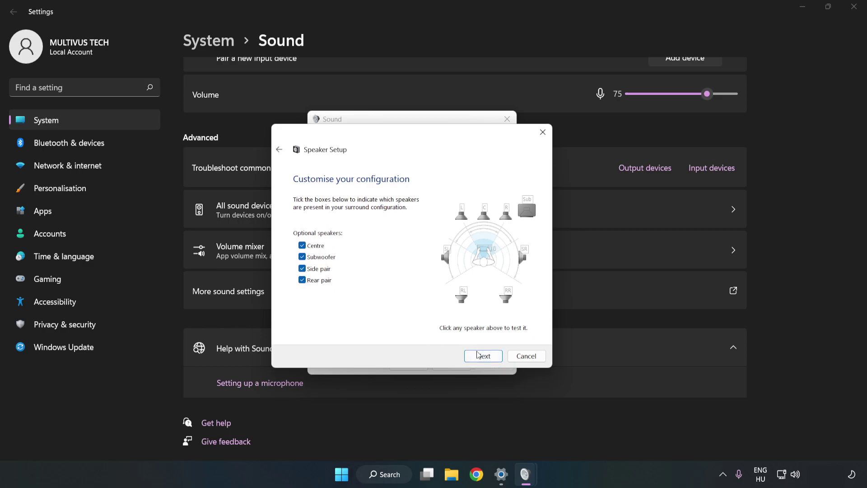
{"action": "left_click", "coordinate": [480, 356]}
{"action": "left_click", "coordinate": [483, 357]}
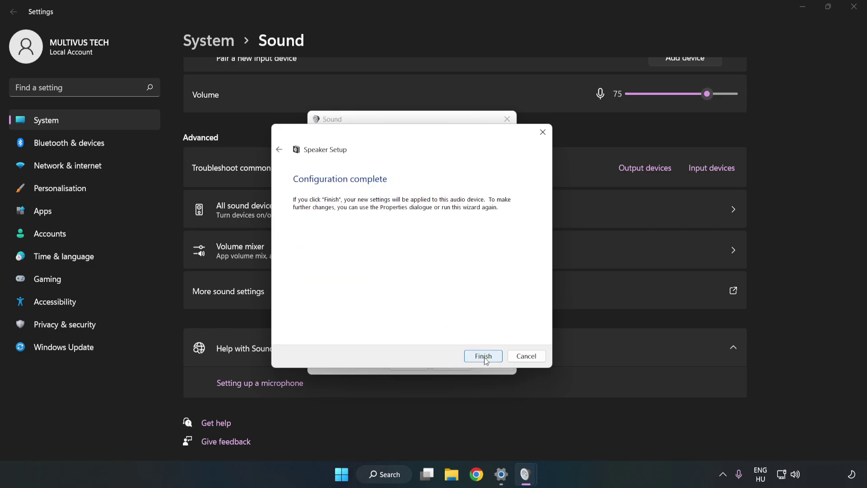
{"action": "left_click", "coordinate": [484, 357]}
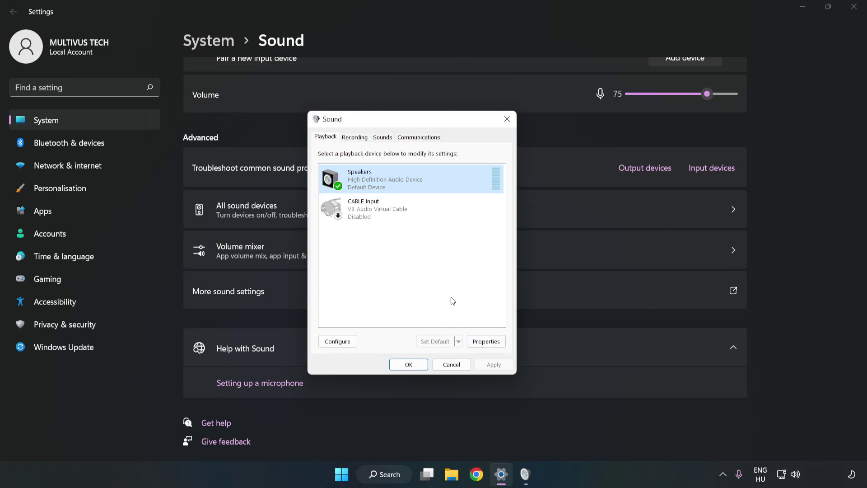
Step: In Speakers properties, disable all audio enhancements
{"action": "left_click", "coordinate": [486, 341]}
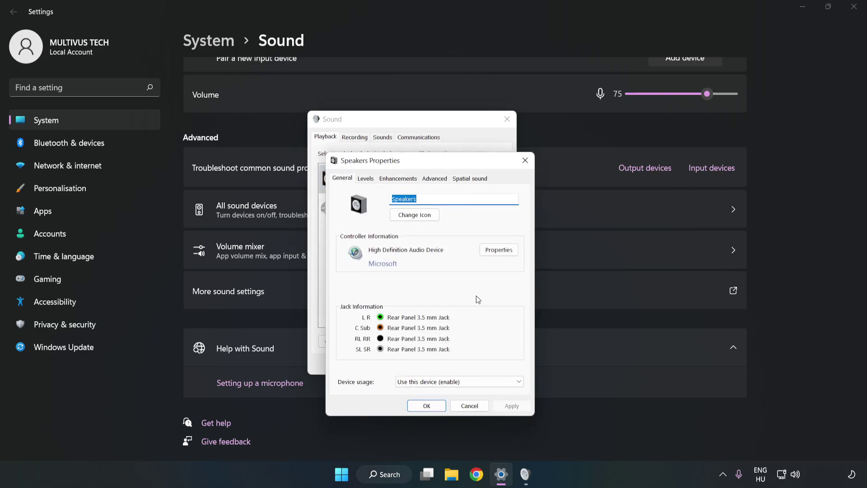
{"action": "left_click_drag", "start_coordinate": [431, 167], "coordinate": [413, 126]}
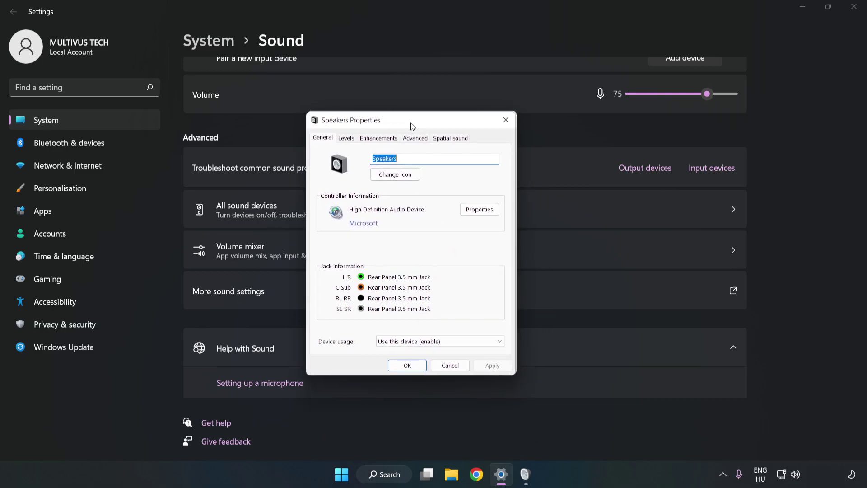
{"action": "left_click", "coordinate": [378, 138]}
{"action": "left_click", "coordinate": [324, 185]}
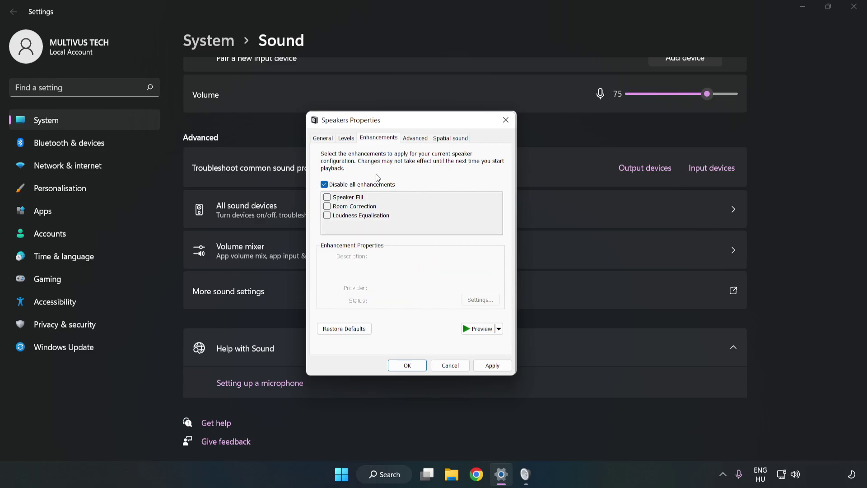
Step: Keep the 16 bit, 48000 Hz (DVD Quality) default format, apply, and close both sound dialogs
{"action": "left_click", "coordinate": [416, 139]}
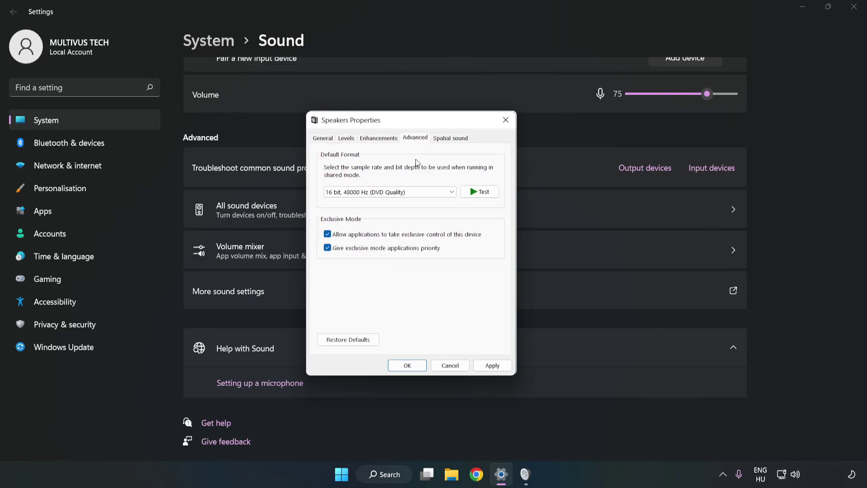
{"action": "left_click", "coordinate": [416, 193]}
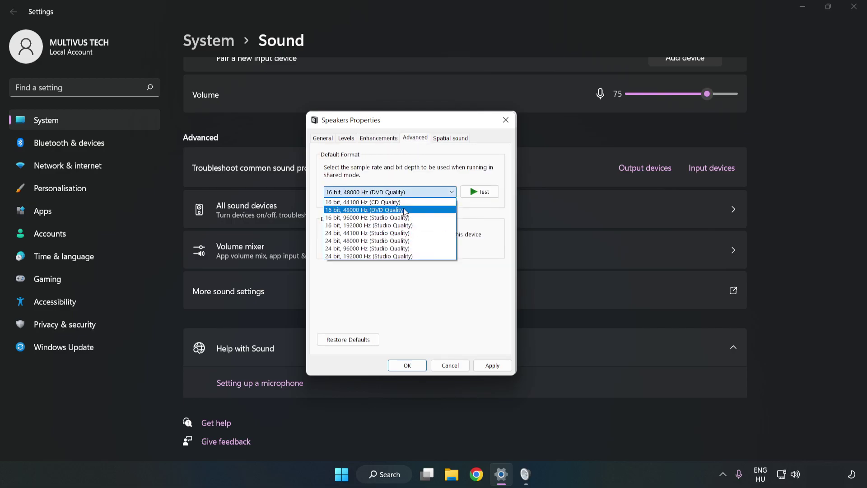
{"action": "left_click", "coordinate": [404, 210]}
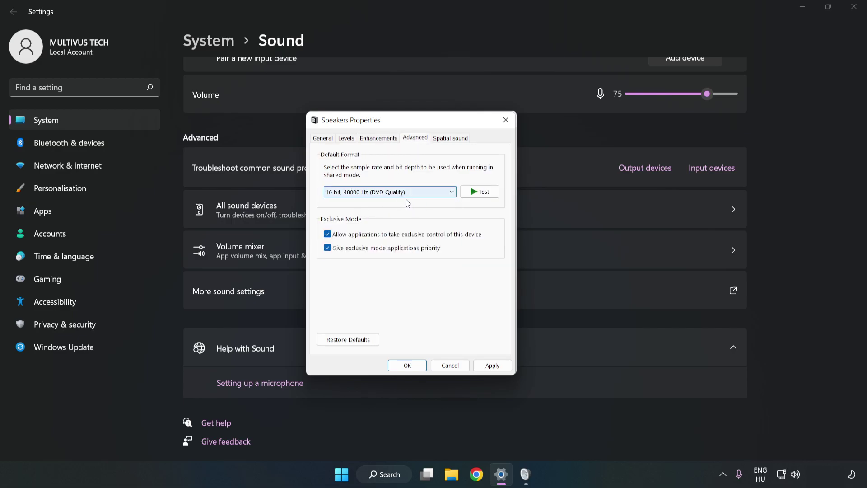
{"action": "left_click", "coordinate": [505, 366]}
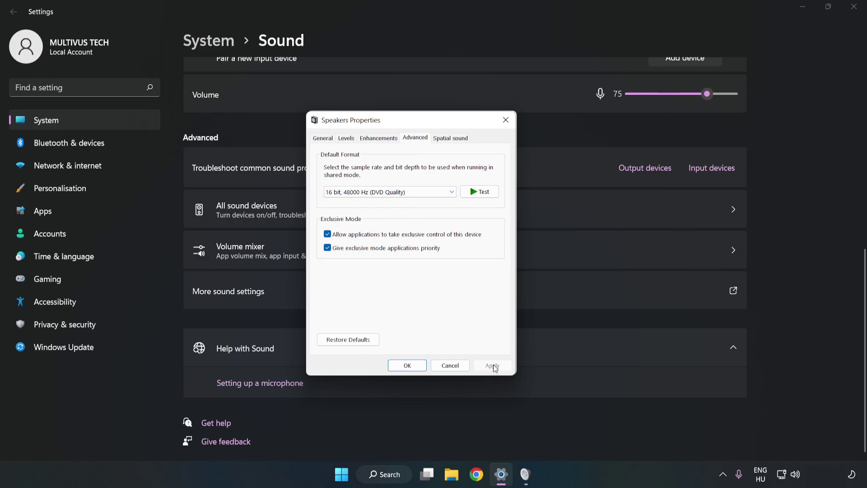
{"action": "left_click", "coordinate": [408, 366]}
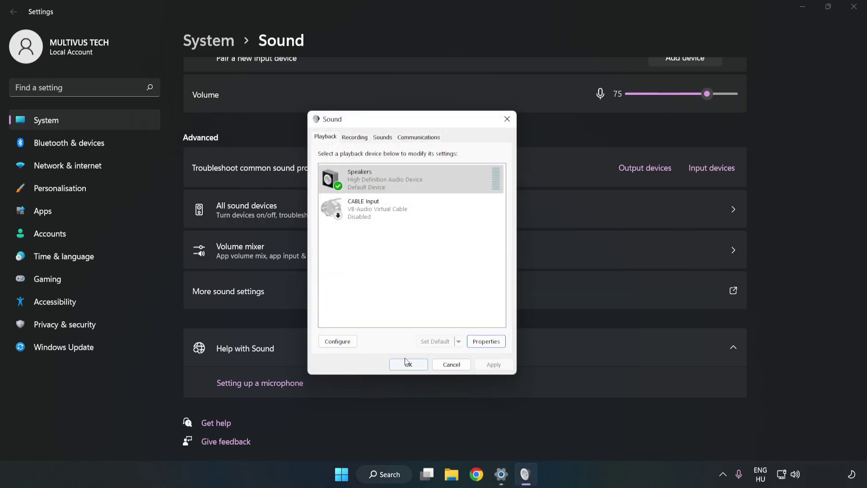
{"action": "left_click", "coordinate": [409, 366]}
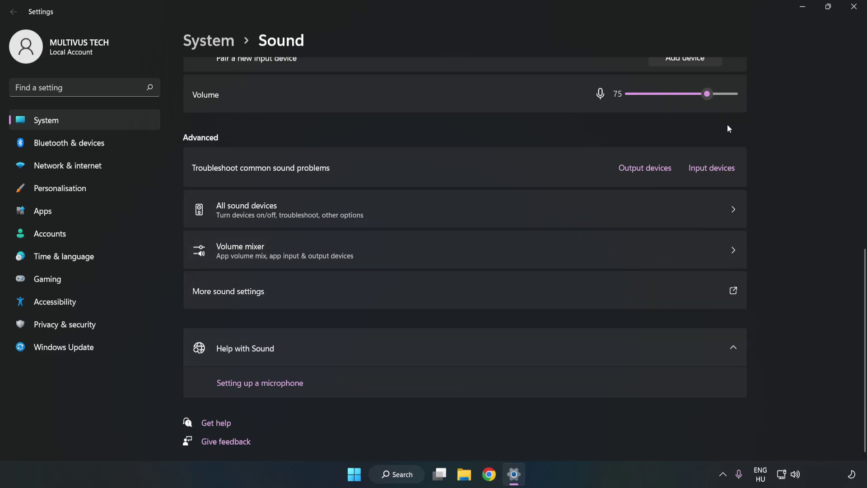
Step: Close Settings and bring up the Start menu power options to restart the PC
{"action": "left_click", "coordinate": [848, 12]}
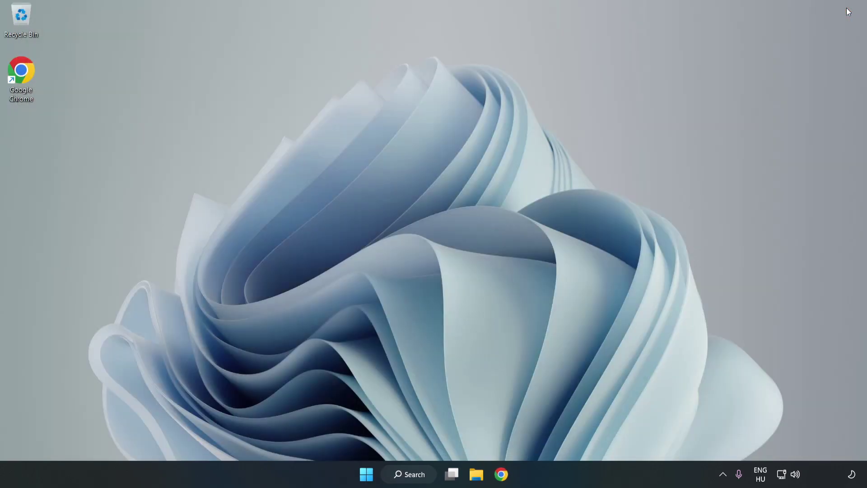
{"action": "left_click", "coordinate": [367, 474]}
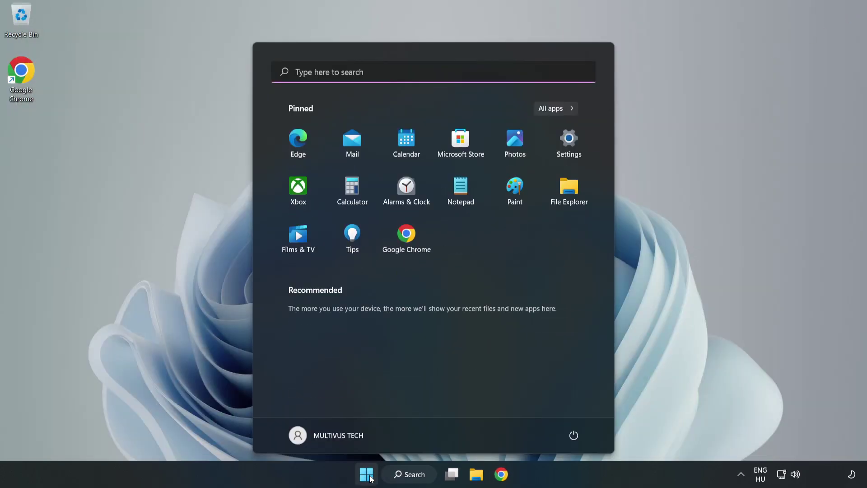
{"action": "left_click", "coordinate": [578, 437]}
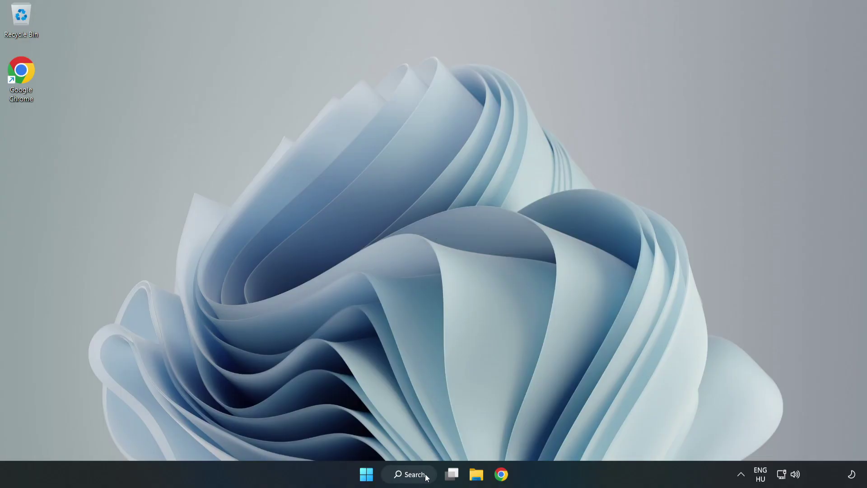
Step: Search Windows for 'device manager' and open Device Manager from the results
{"action": "left_click", "coordinate": [425, 476]}
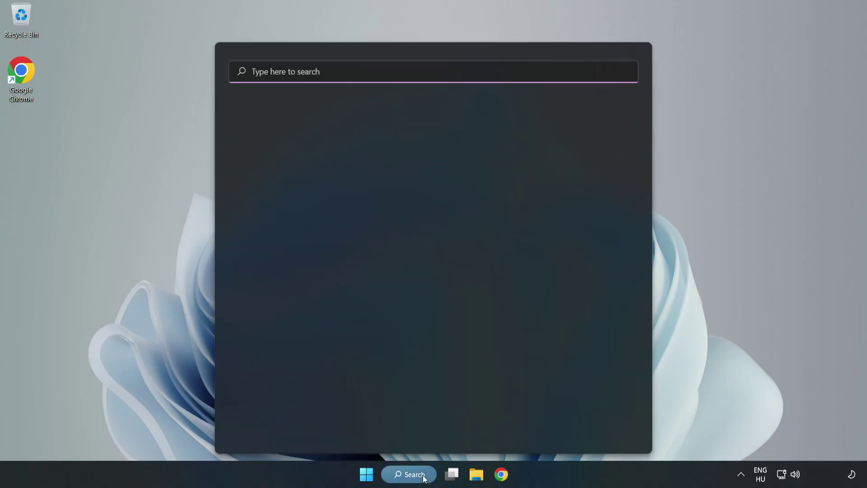
{"action": "type", "text": "device mag"}
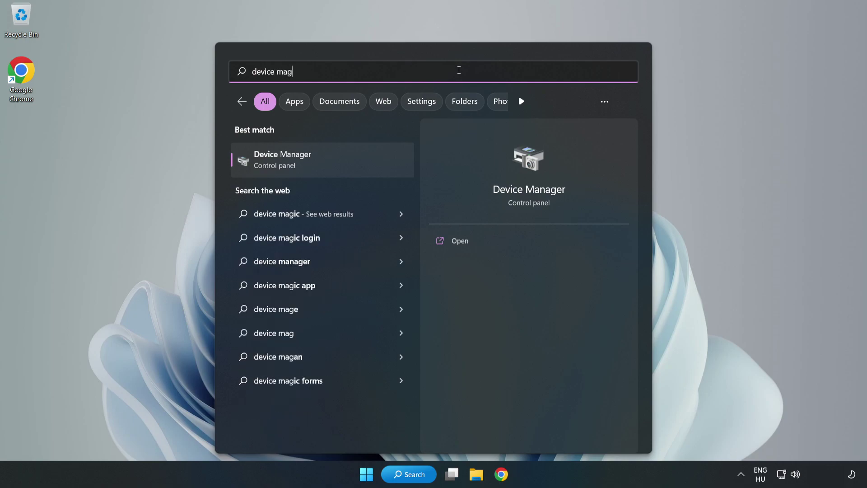
{"action": "key", "text": "BackSpace"}
{"action": "type", "text": "nager"}
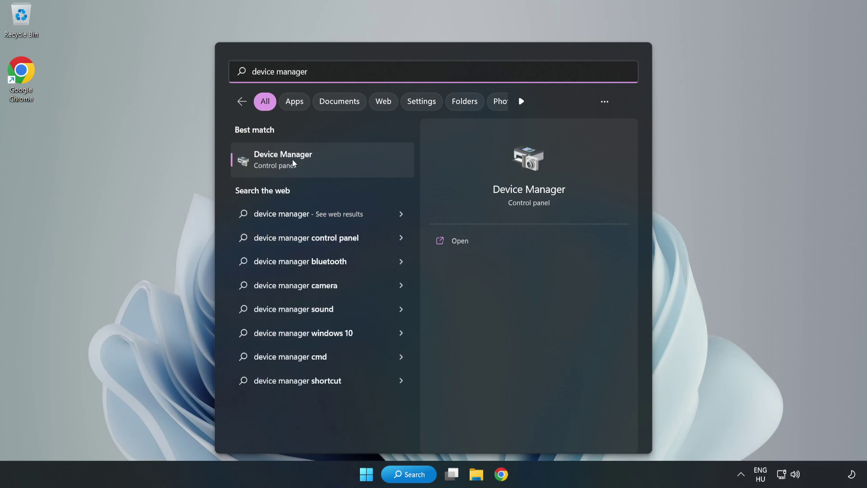
{"action": "left_click", "coordinate": [337, 163]}
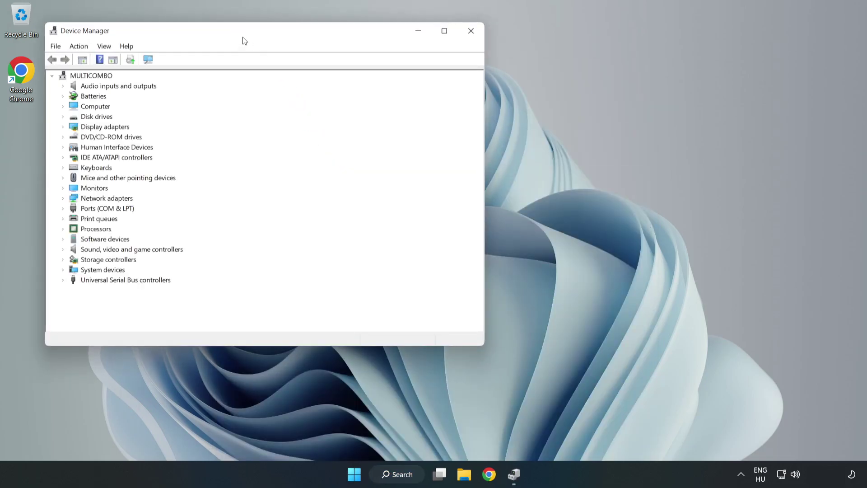
Step: Expand Sound, video and game controllers and start Update driver for High Definition Audio Device
{"action": "left_click_drag", "start_coordinate": [242, 36], "coordinate": [400, 72]}
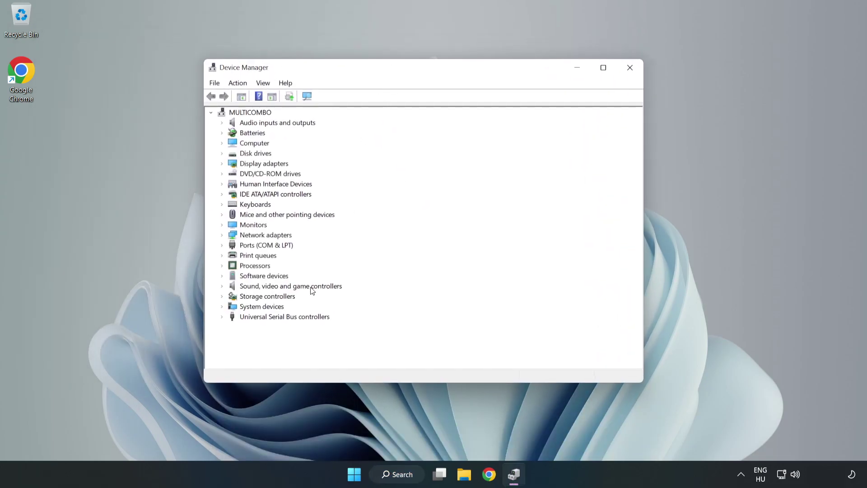
{"action": "left_click", "coordinate": [243, 289]}
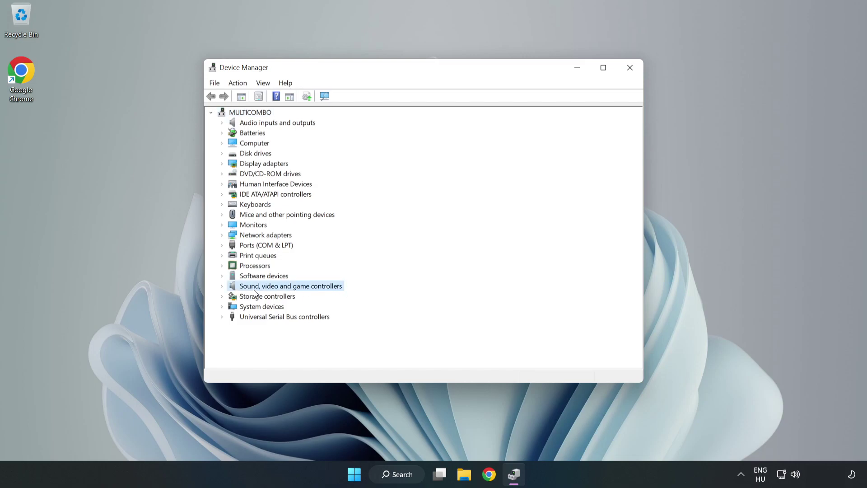
{"action": "left_click", "coordinate": [222, 286]}
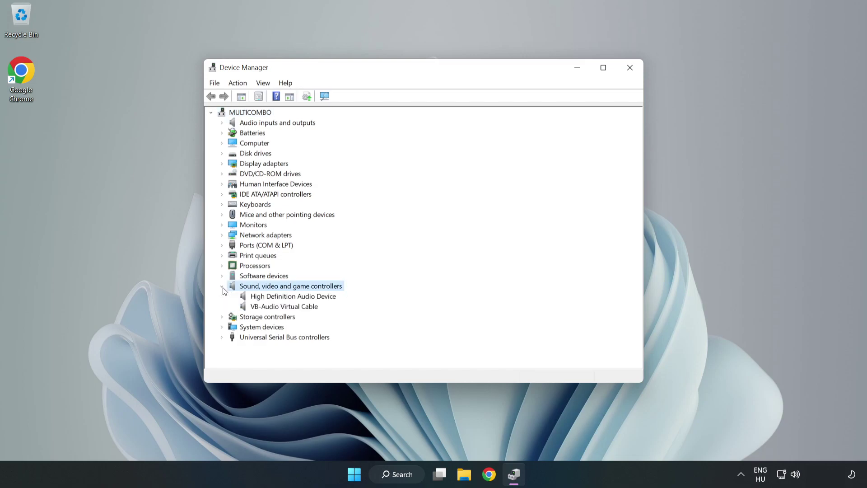
{"action": "left_click", "coordinate": [269, 296]}
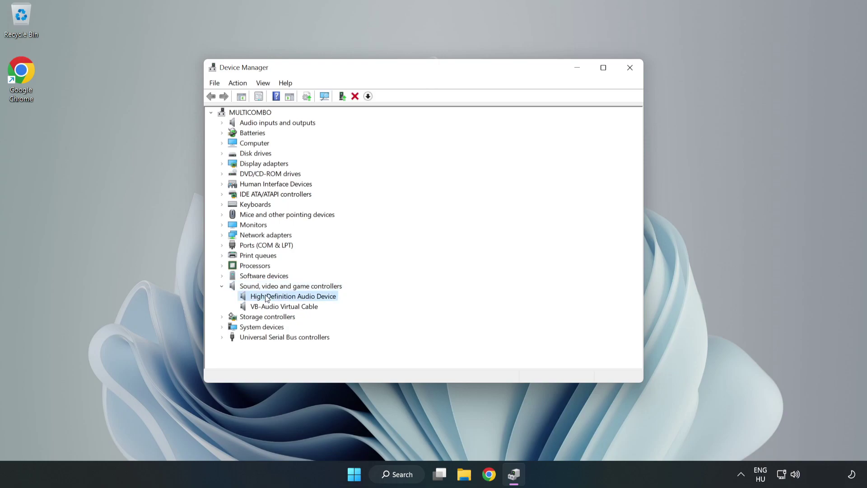
{"action": "right_click", "coordinate": [321, 299]}
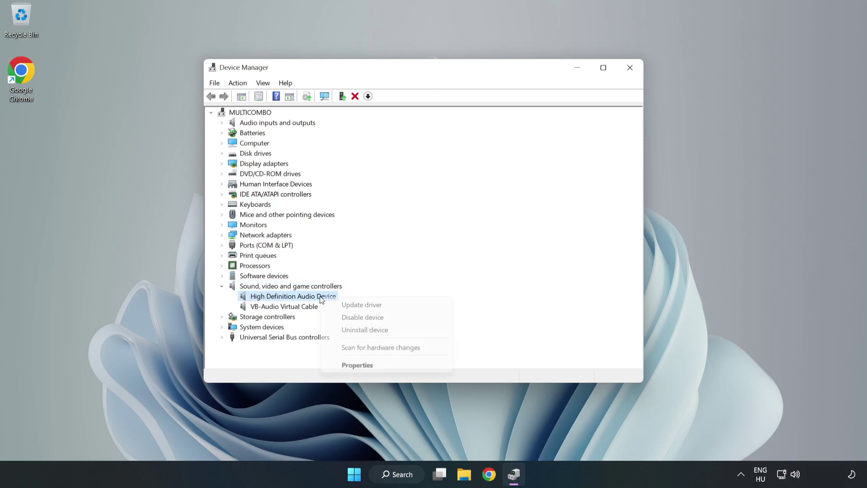
{"action": "left_click", "coordinate": [394, 305]}
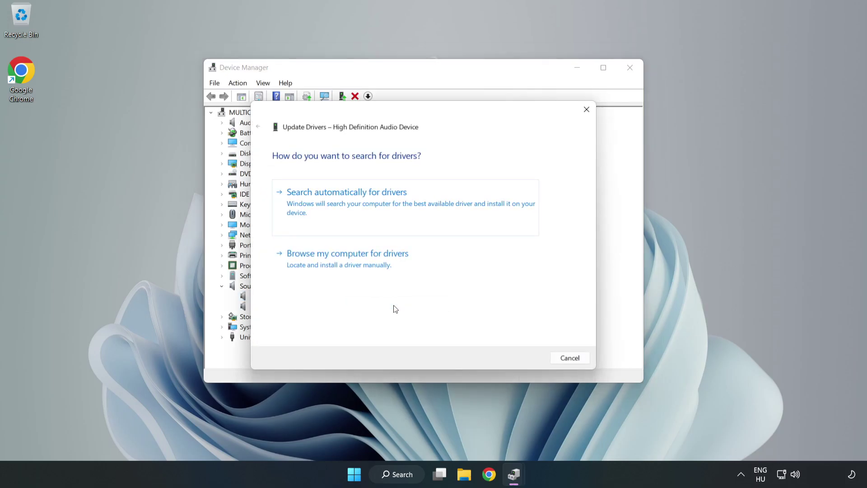
Step: Reinstall the High Definition Audio Device driver from the compatible list, then close Device Manager
{"action": "left_click", "coordinate": [379, 265]}
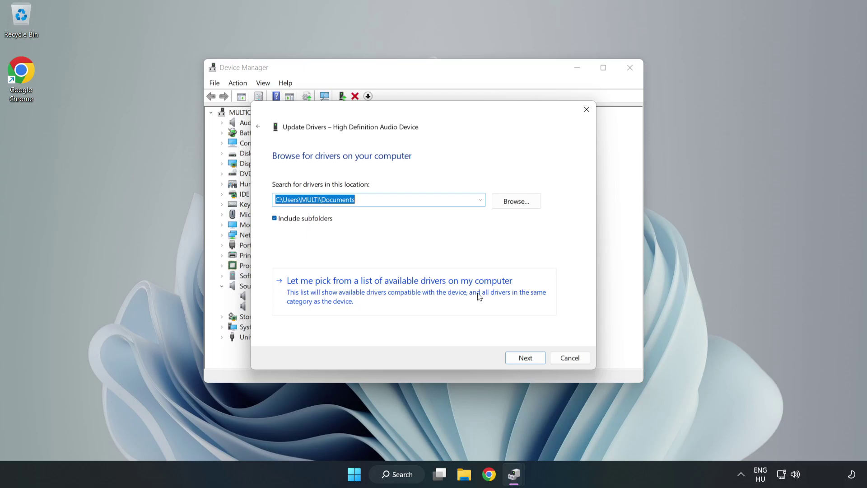
{"action": "left_click", "coordinate": [452, 298]}
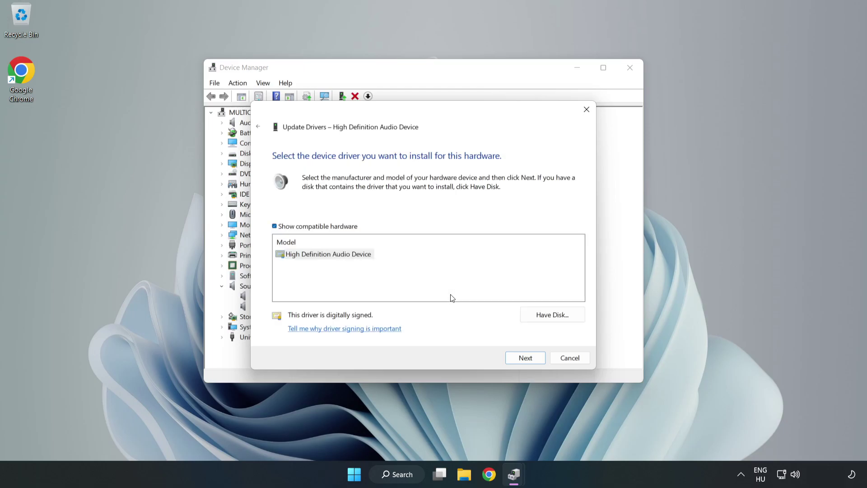
{"action": "left_click", "coordinate": [291, 258]}
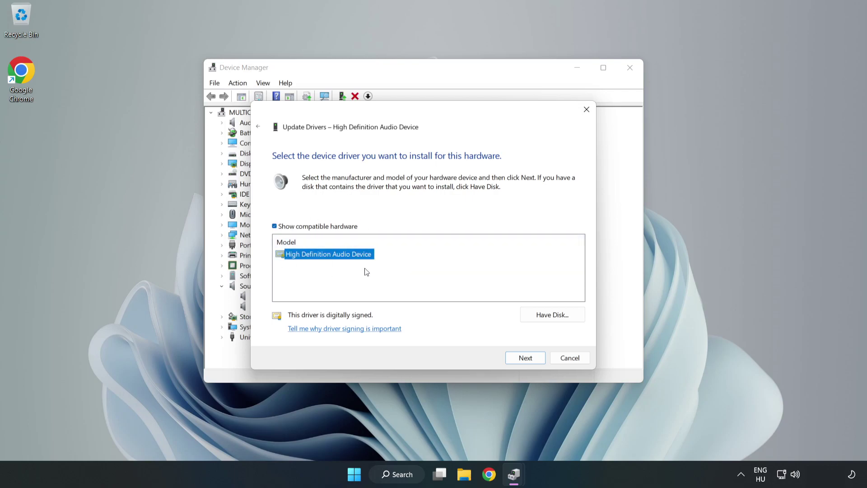
{"action": "left_click", "coordinate": [525, 359]}
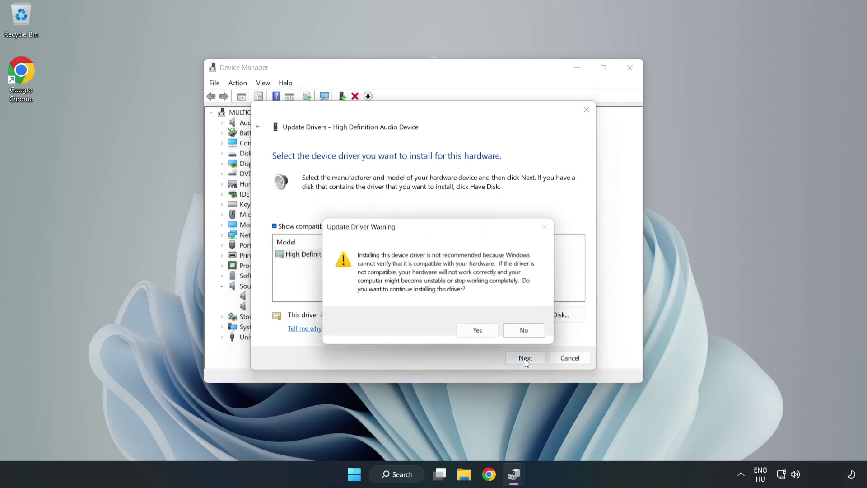
{"action": "left_click", "coordinate": [480, 332]}
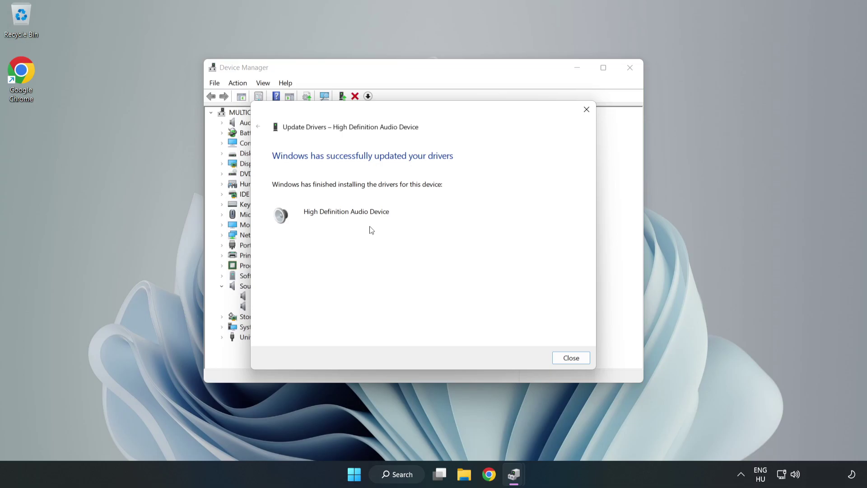
{"action": "left_click", "coordinate": [571, 358]}
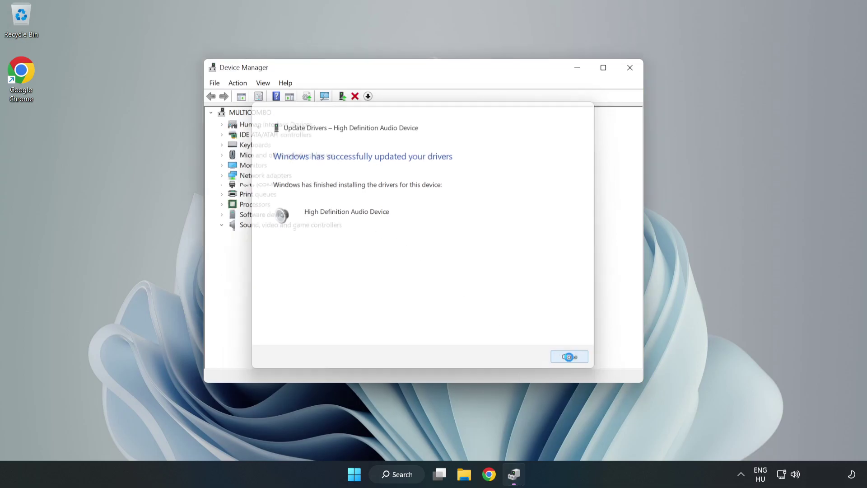
{"action": "left_click", "coordinate": [629, 69]}
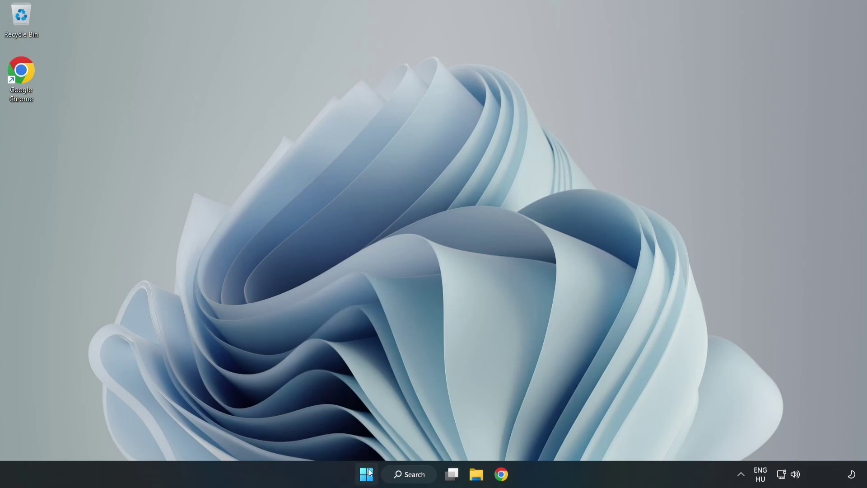